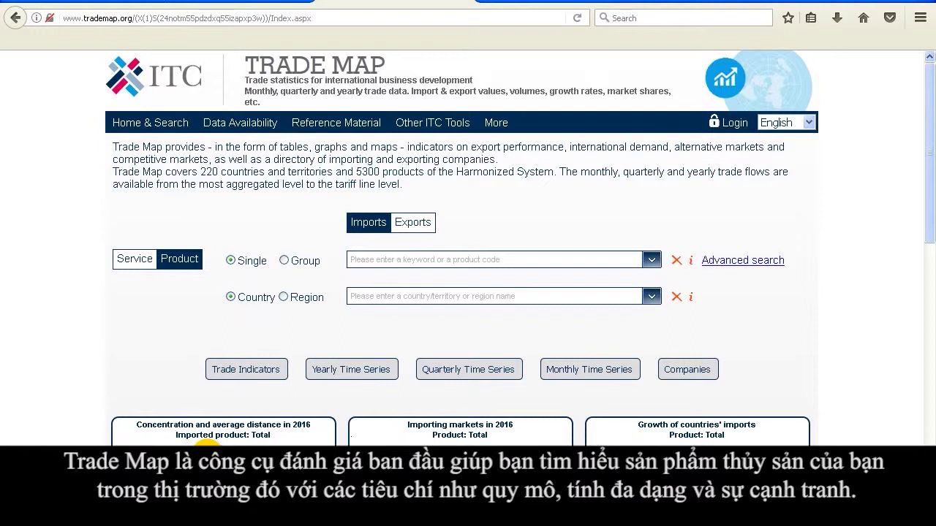
type("ww")
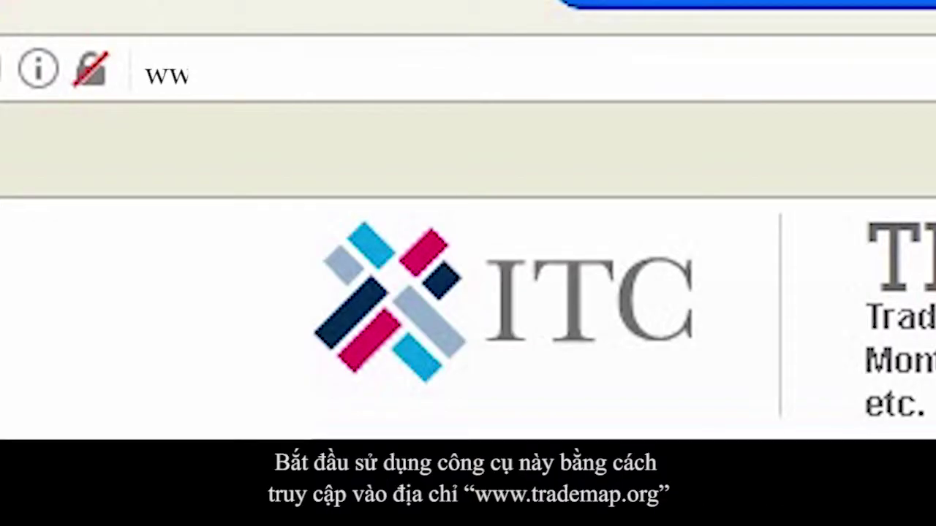
type("w.tra")
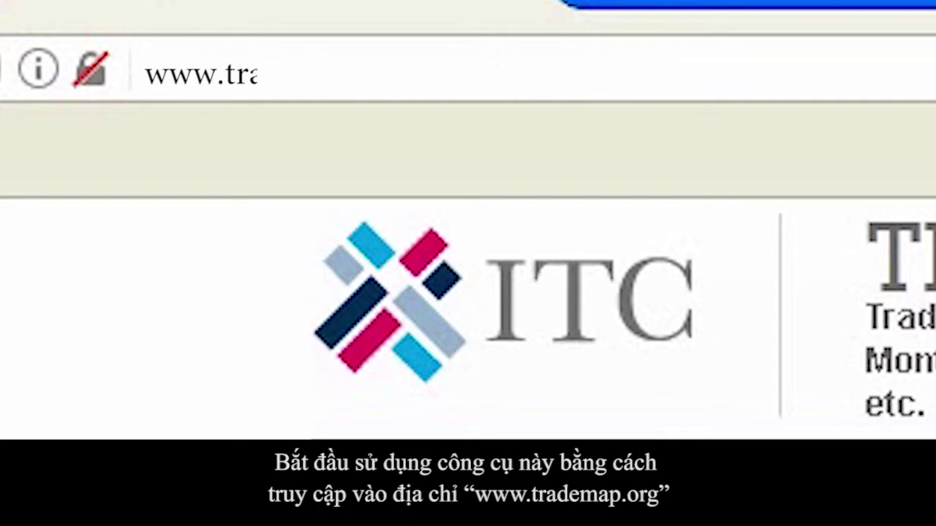
type("dem")
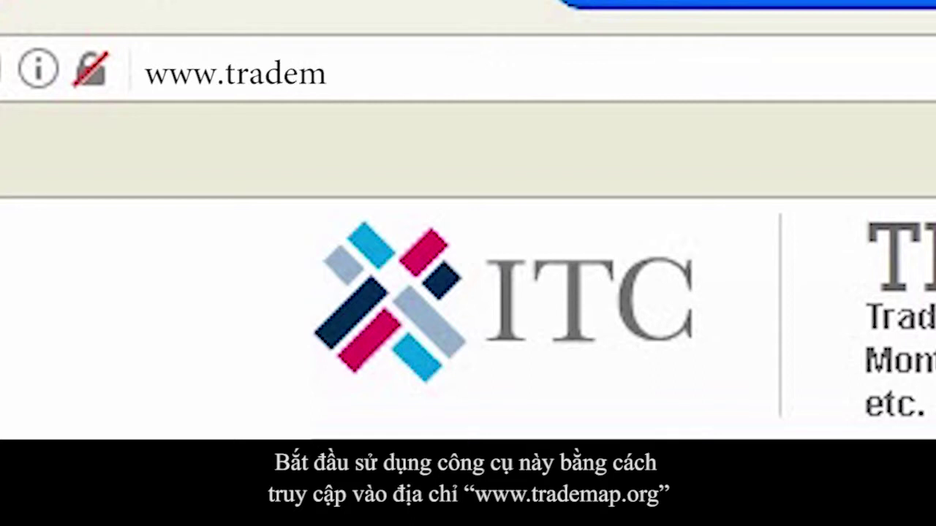
type("ap.or")
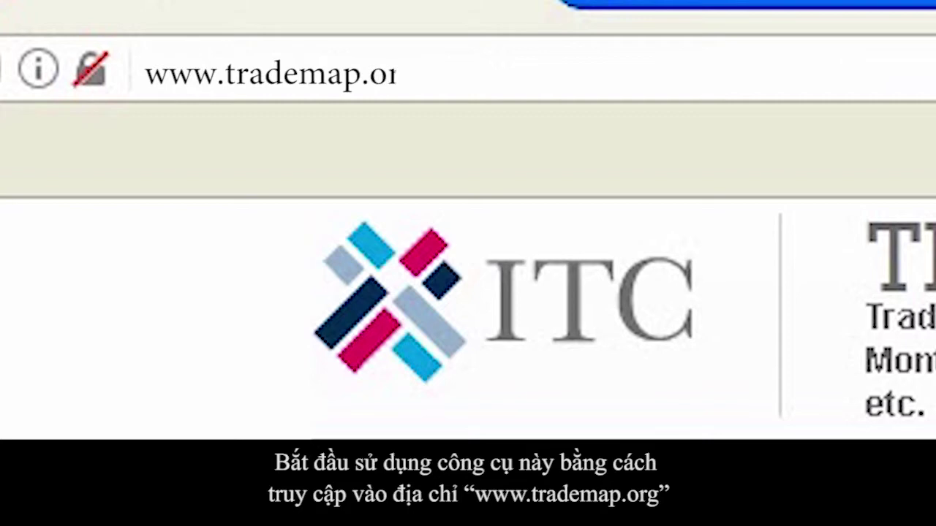
type("g")
key("Return")
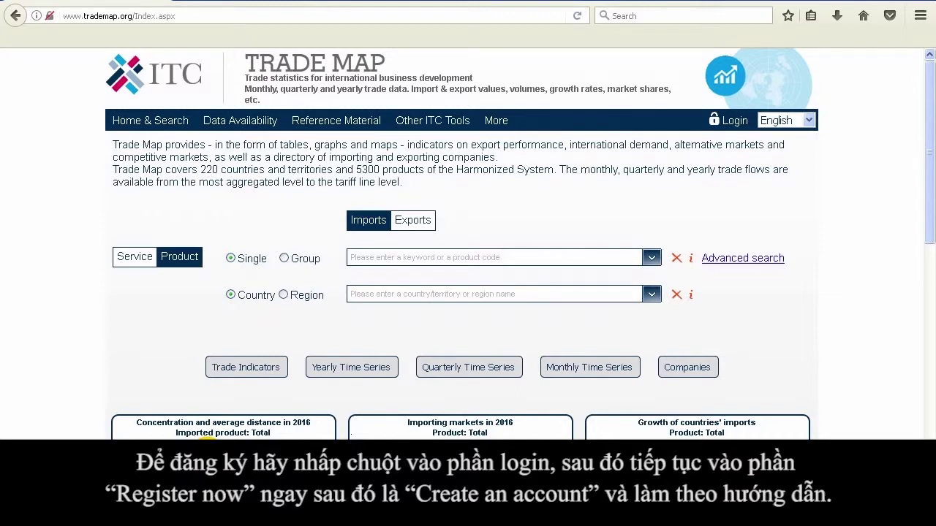
left_click(729, 121)
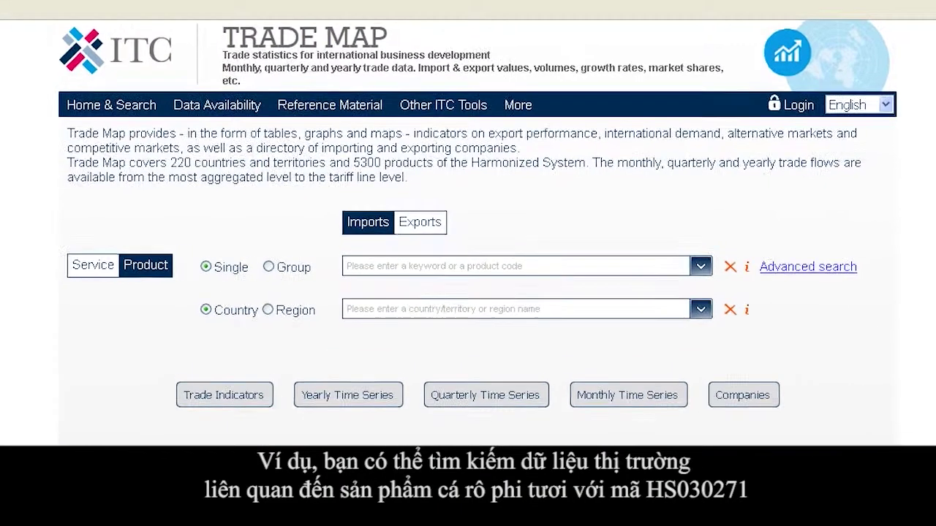
Step: Select 030271 - Fresh or chilled tilapia "Oreochromis spp." as the single imported product to search for
left_click(409, 283)
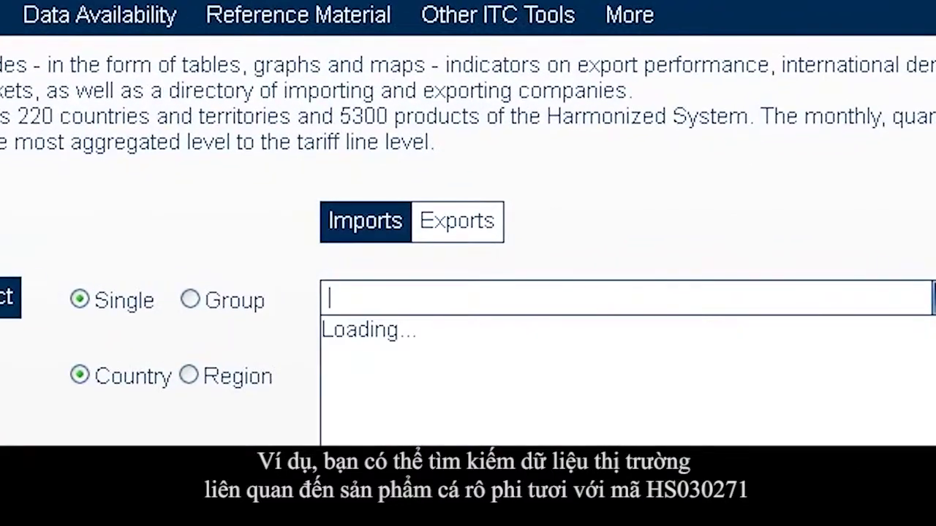
type("03")
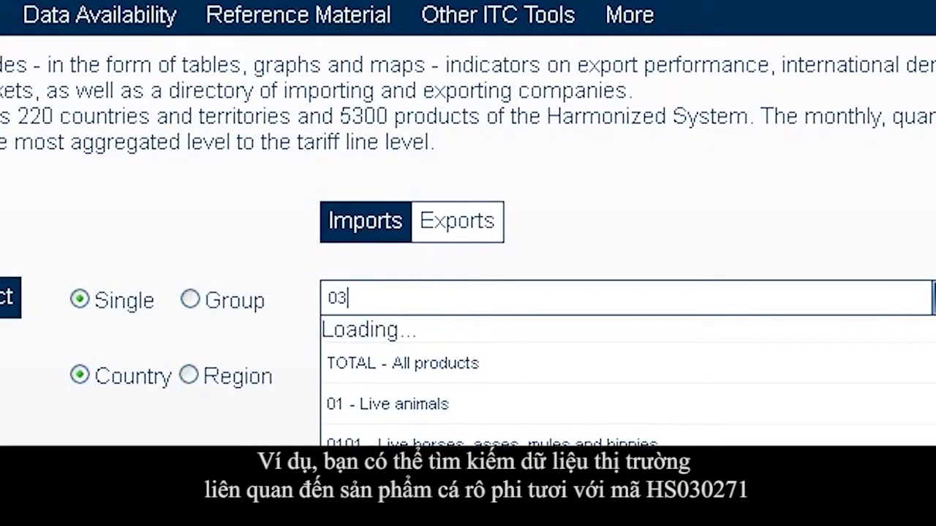
type("027")
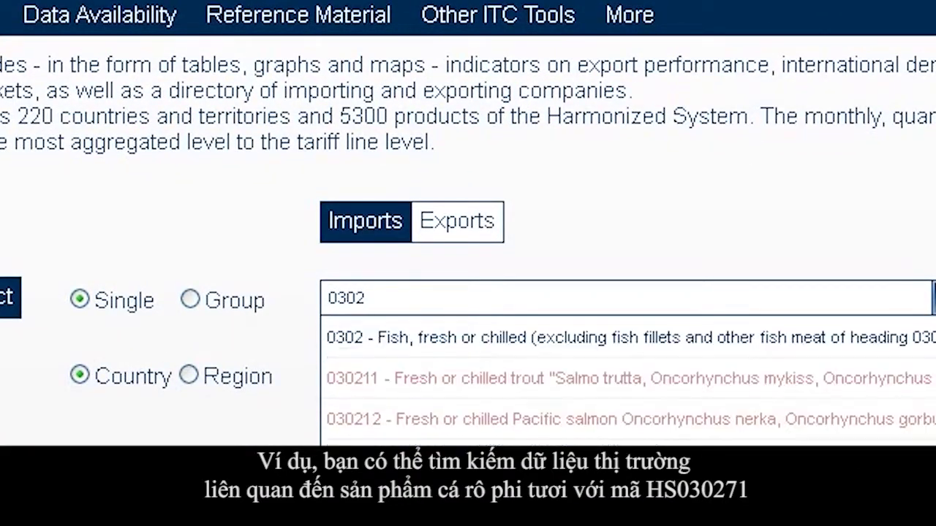
type("1")
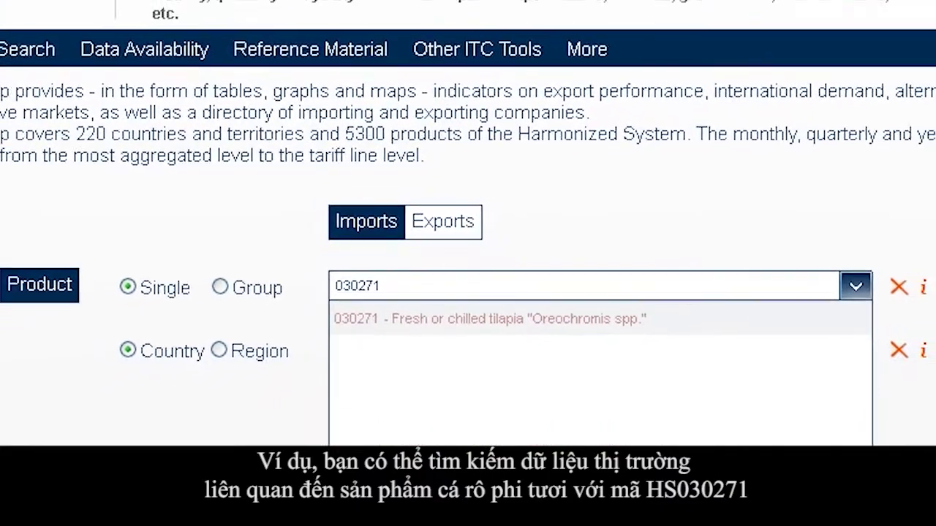
key("Return")
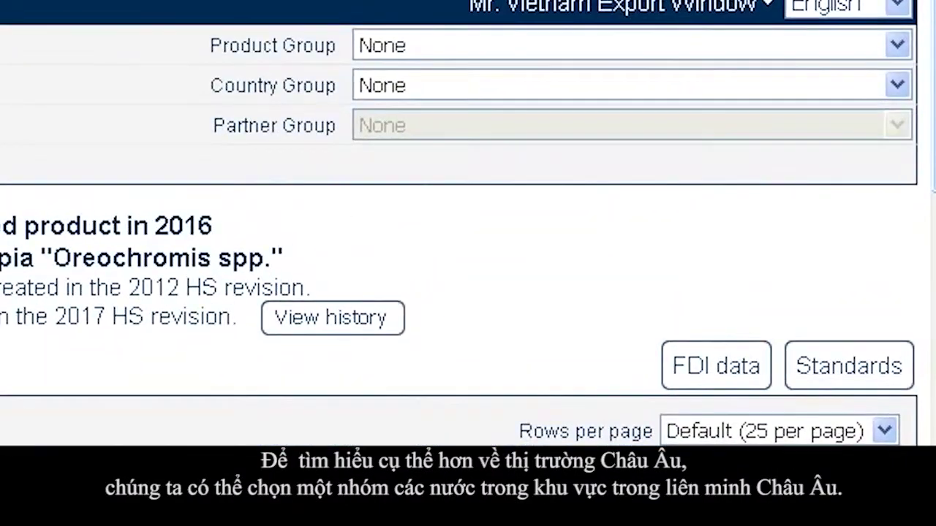
Step: Restrict the list of tilapia importers to the country group European Union (EU 28)
left_click(897, 85)
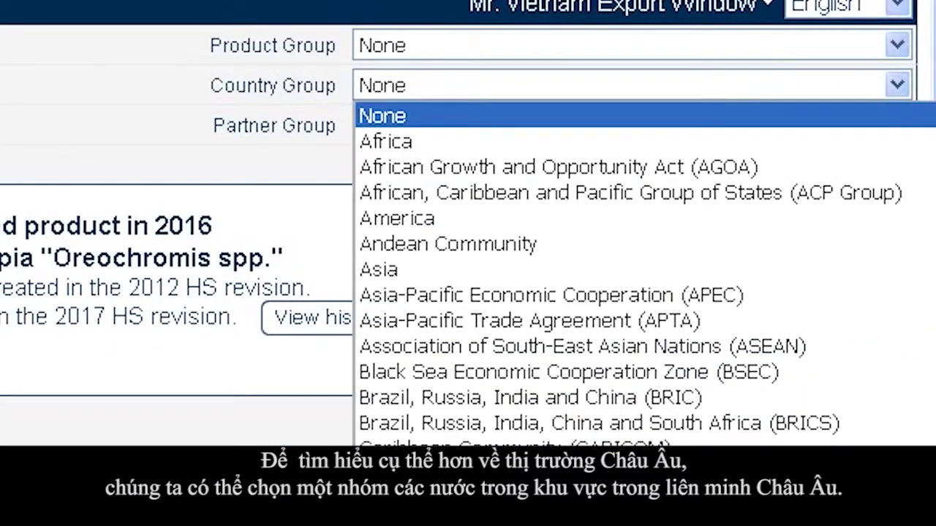
scroll(643, 278, "down", 8)
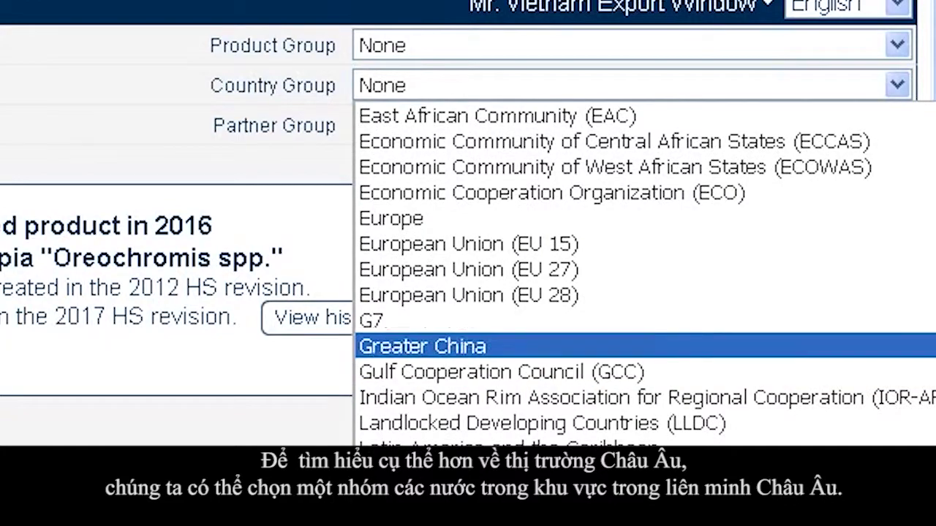
left_click(468, 295)
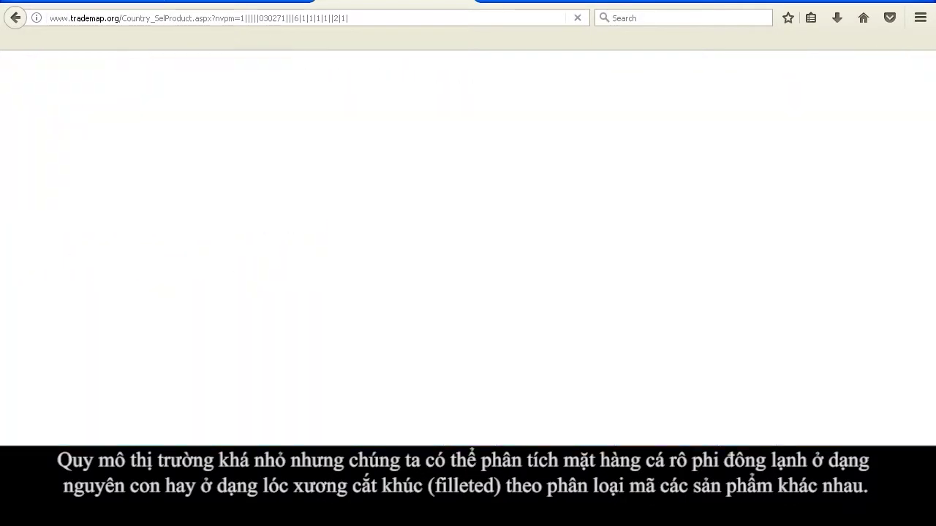
Step: Open the list of supplying markets for Belgium from the EU 28 importers table
scroll(468, 293, "down", 3)
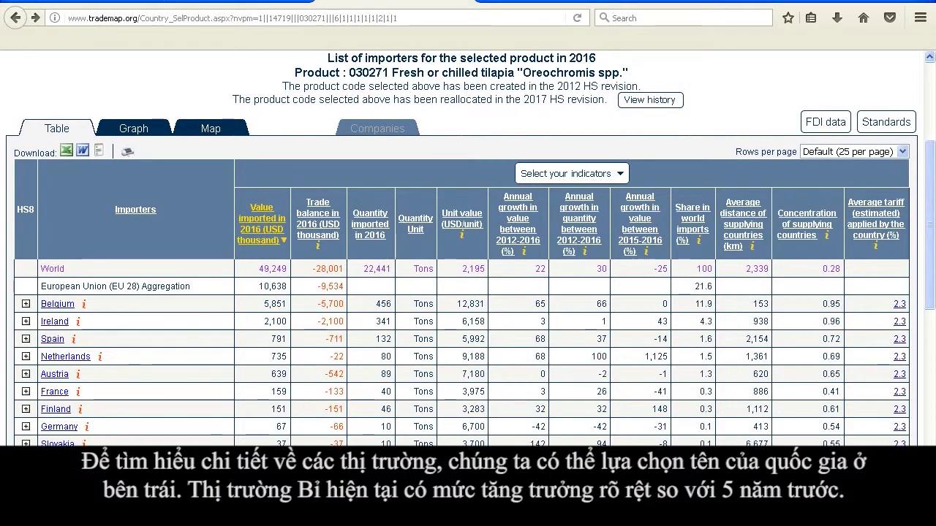
left_click(58, 305)
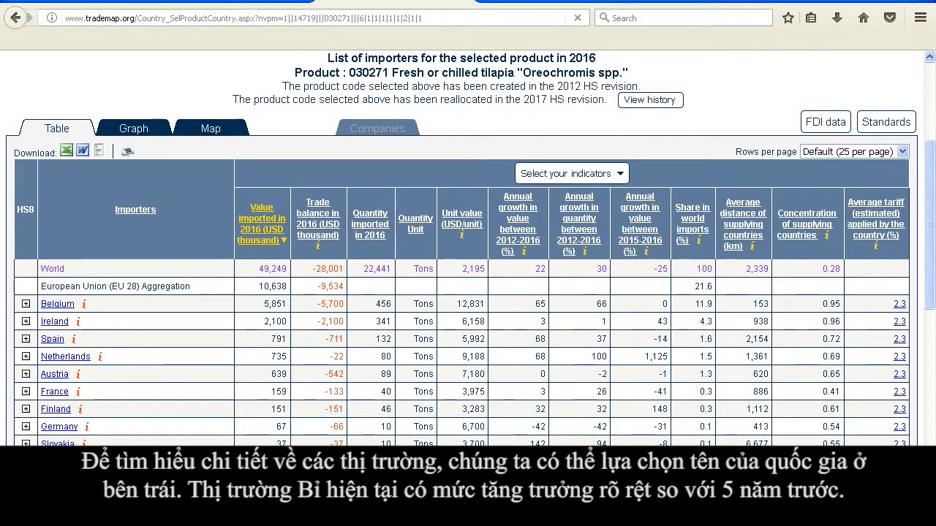
scroll(468, 248, "down", 4)
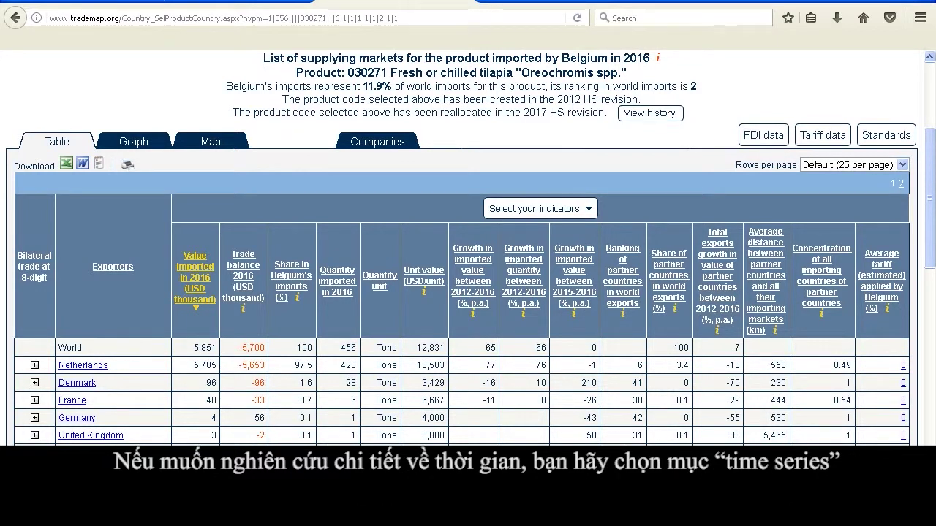
Step: View Belgium's tilapia imports as Yearly time series, followed by Monthly time series
scroll(468, 292, "up", 4)
key("alt+Down")
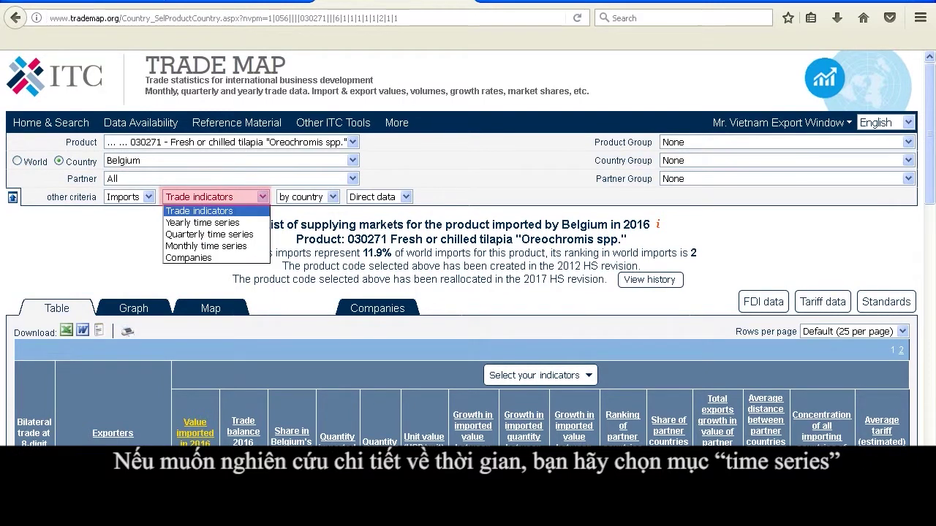
key("Down")
key("Return")
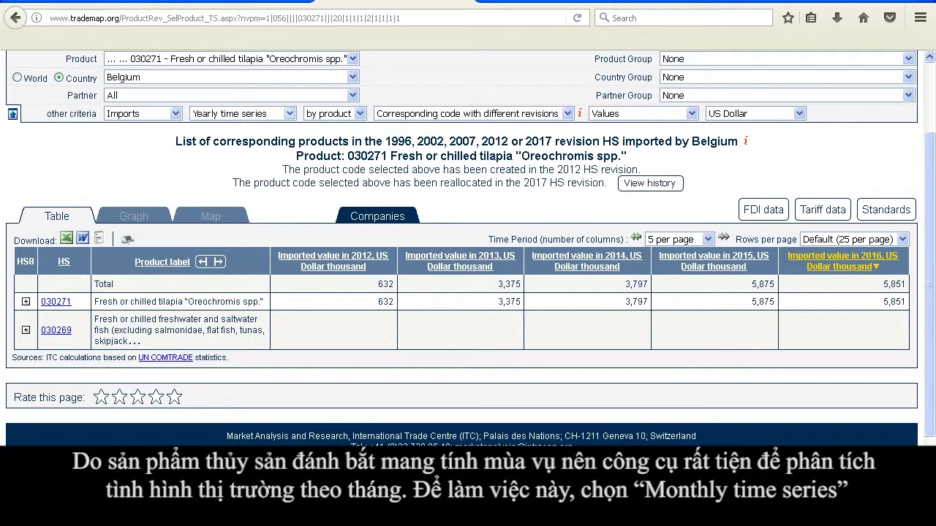
left_click(290, 113)
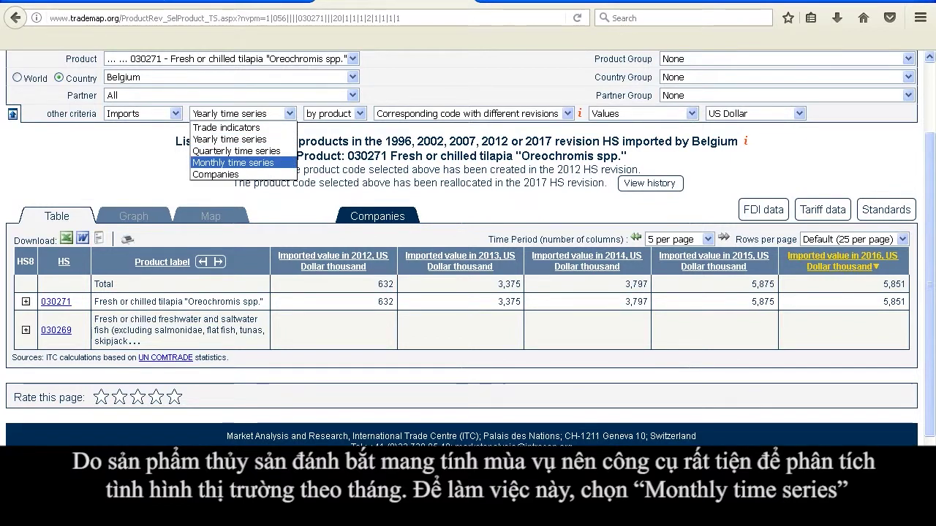
key("Return")
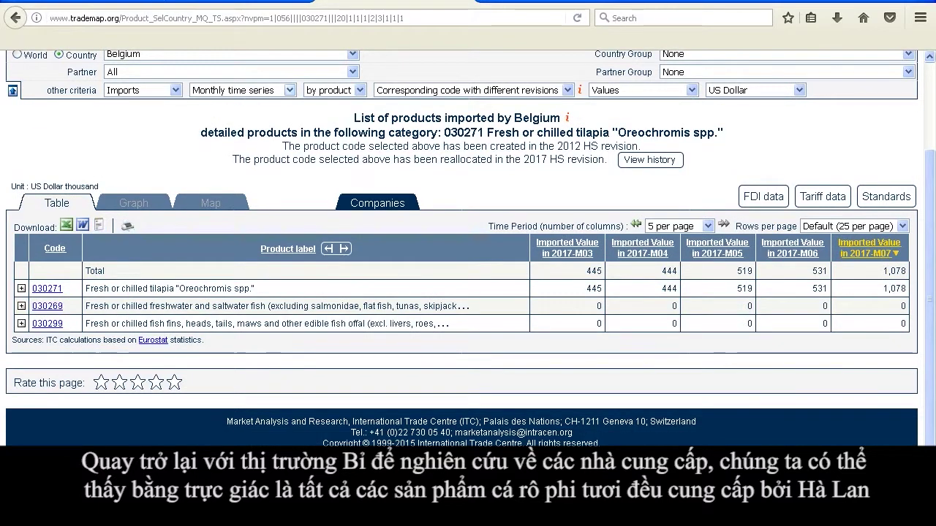
Step: Switch Belgium's tilapia imports back to Trade indicators by country and examine the table of supplying markets
key("alt+Down")
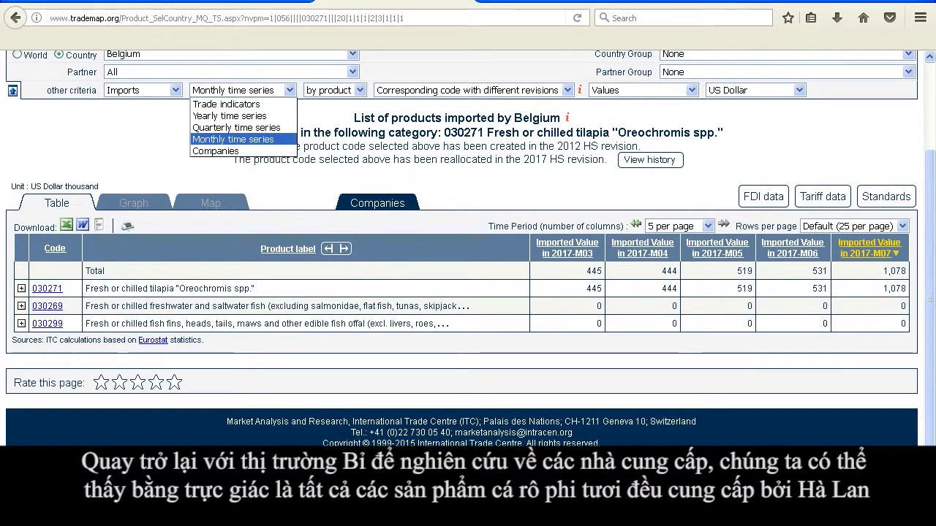
key("Up")
key("Up")
key("Up")
key("Return")
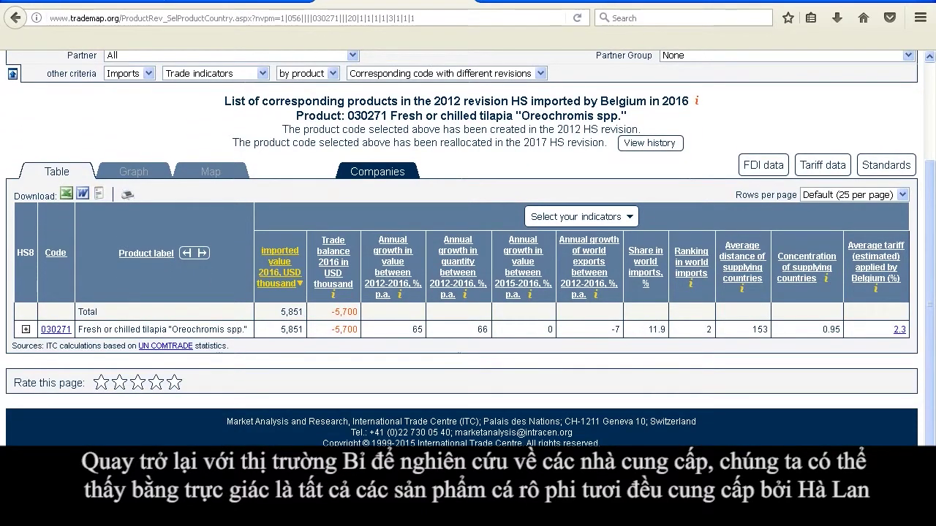
key("Down")
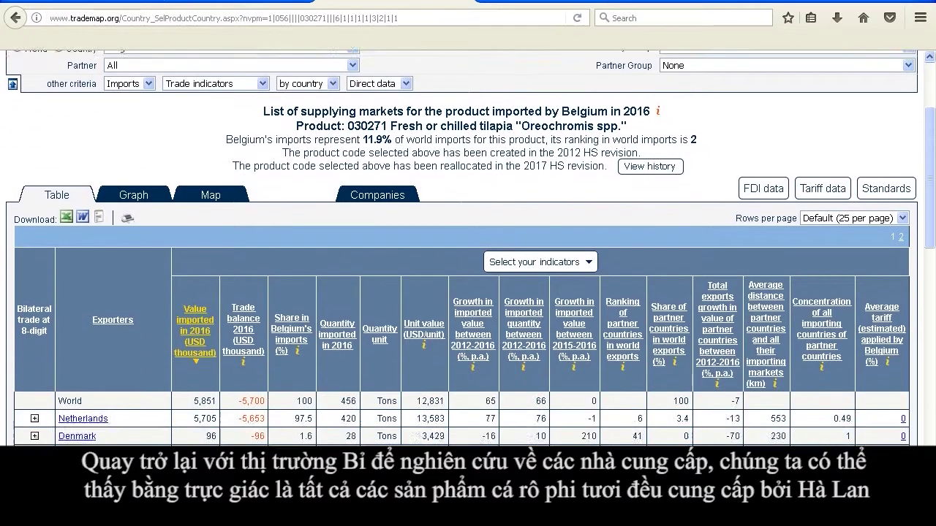
scroll(468, 293, "down", 5)
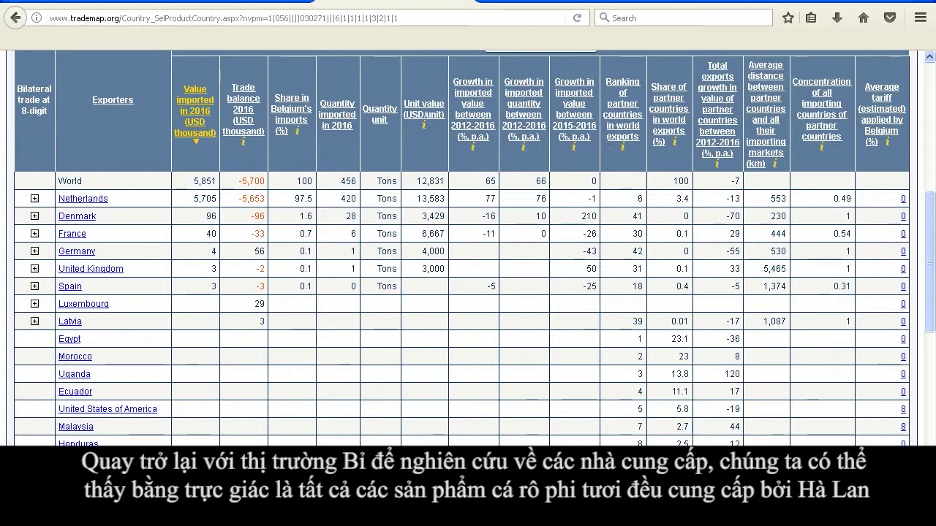
scroll(468, 292, "up", 2)
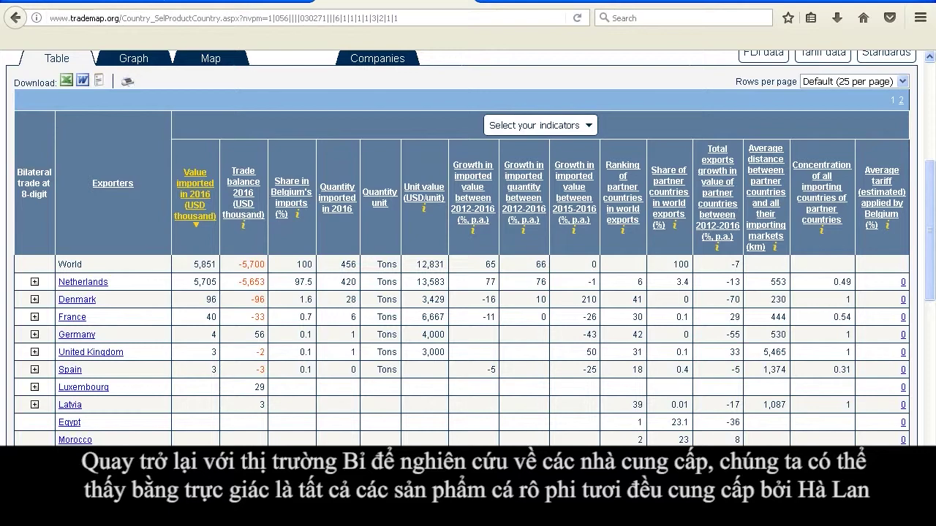
scroll(468, 293, "up", 4)
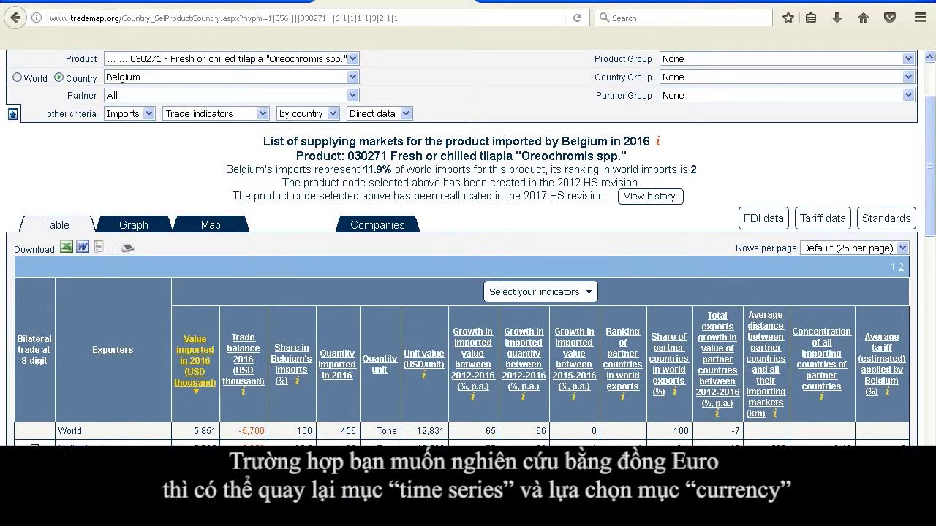
Step: Show Belgium's tilapia imports as Yearly time series with the currency set to Euro
scroll(468, 293, "down", 4)
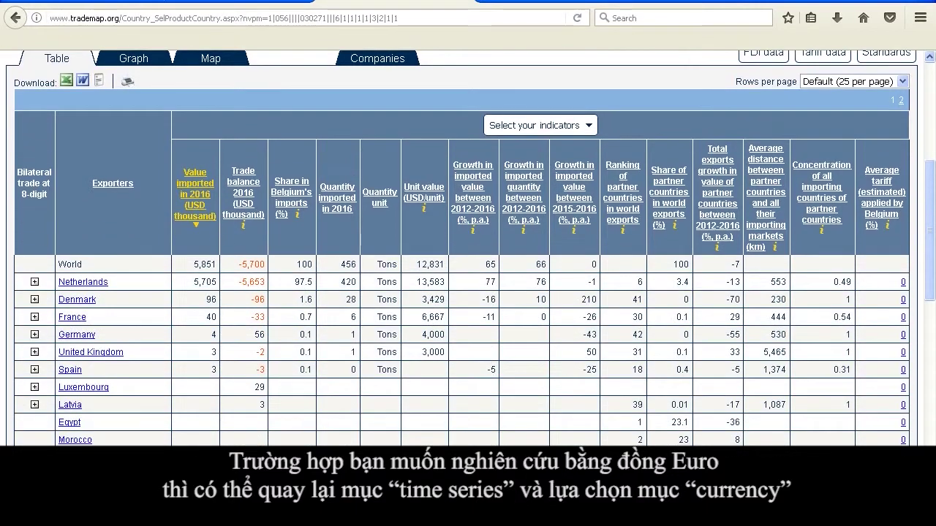
scroll(468, 293, "up", 4)
left_click(261, 110)
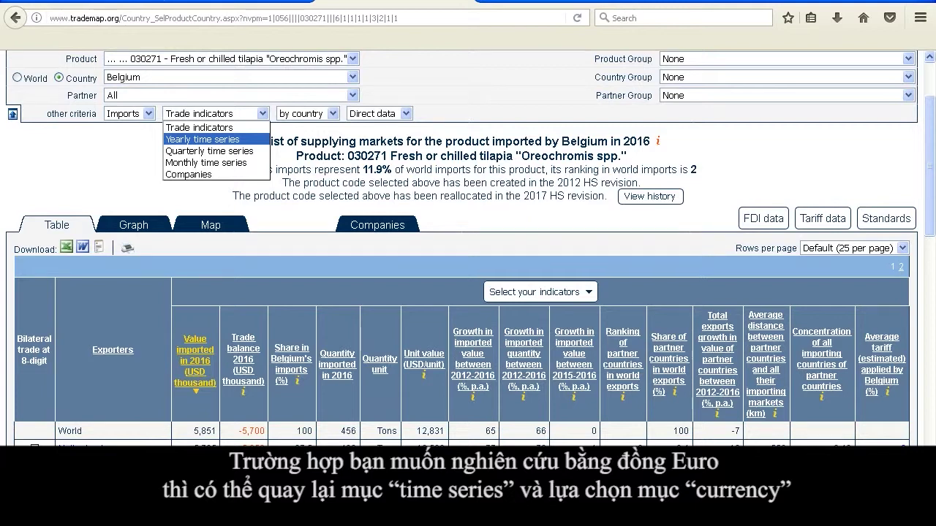
key("Return")
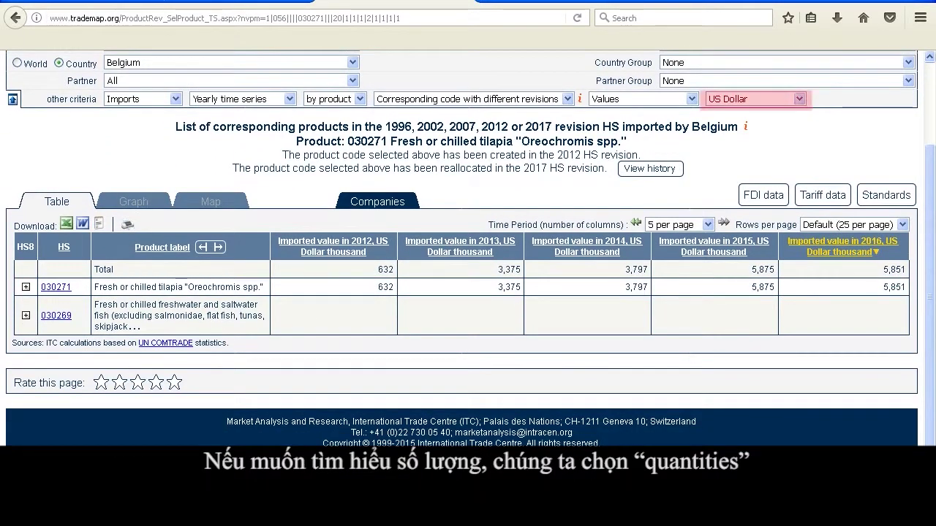
left_click(755, 99)
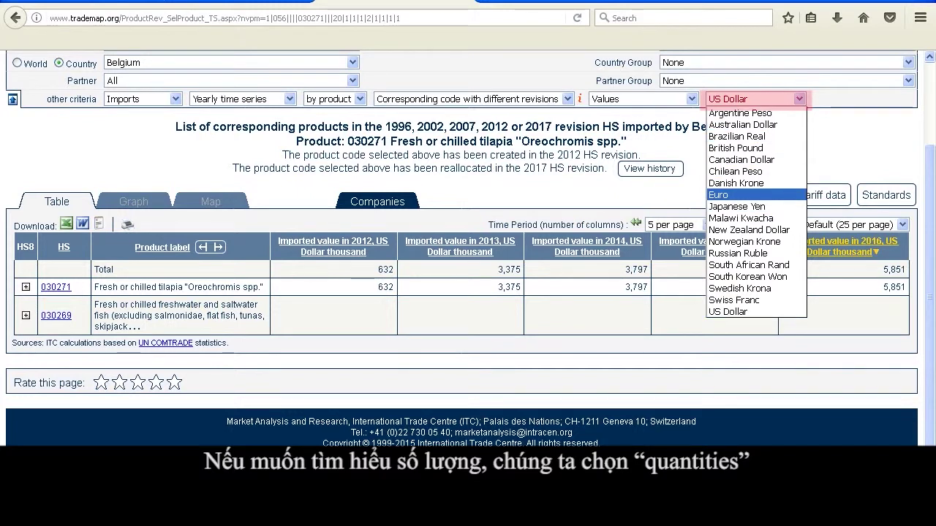
left_click(720, 195)
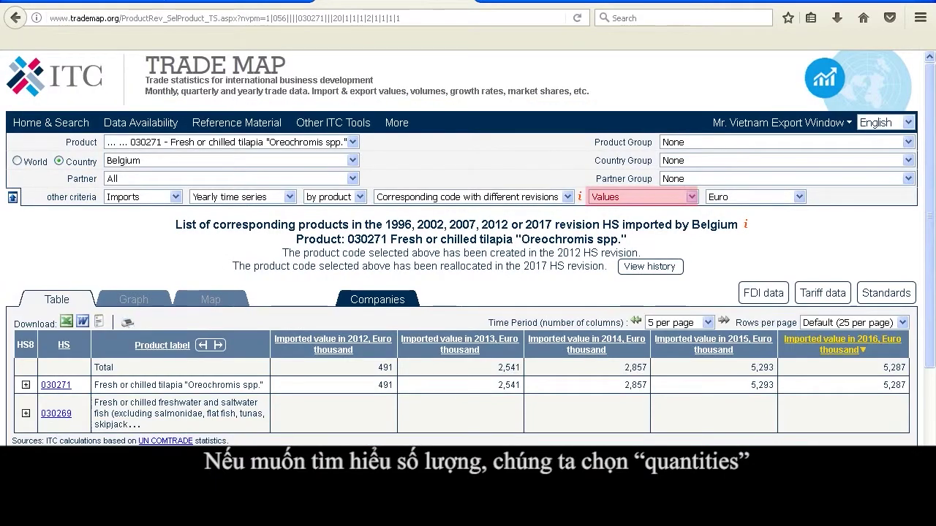
Step: Try to display the yearly import series as Quantities, and return to the Home & Search page
left_click(642, 196)
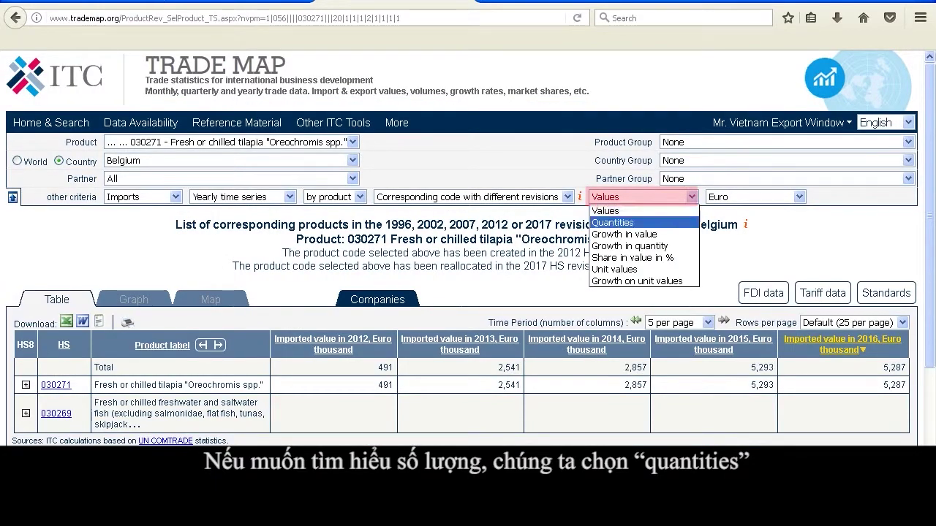
left_click(613, 222)
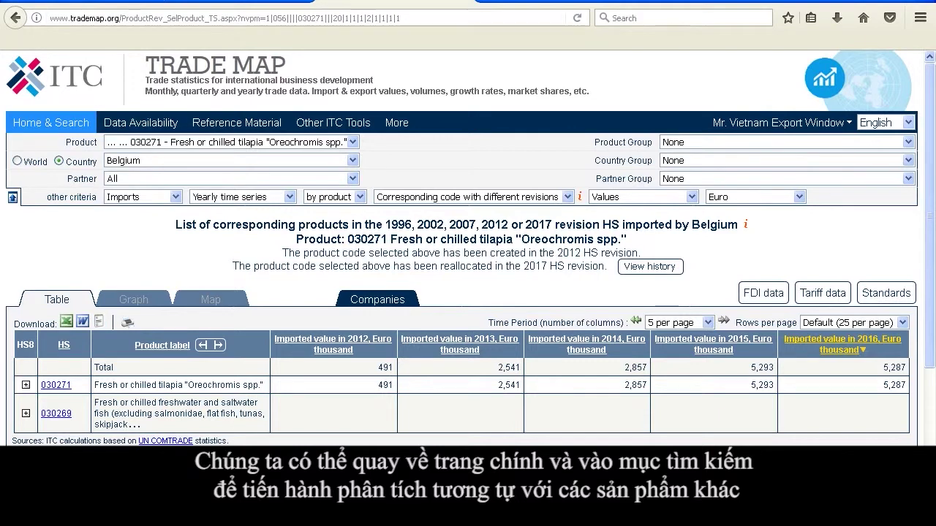
left_click(51, 122)
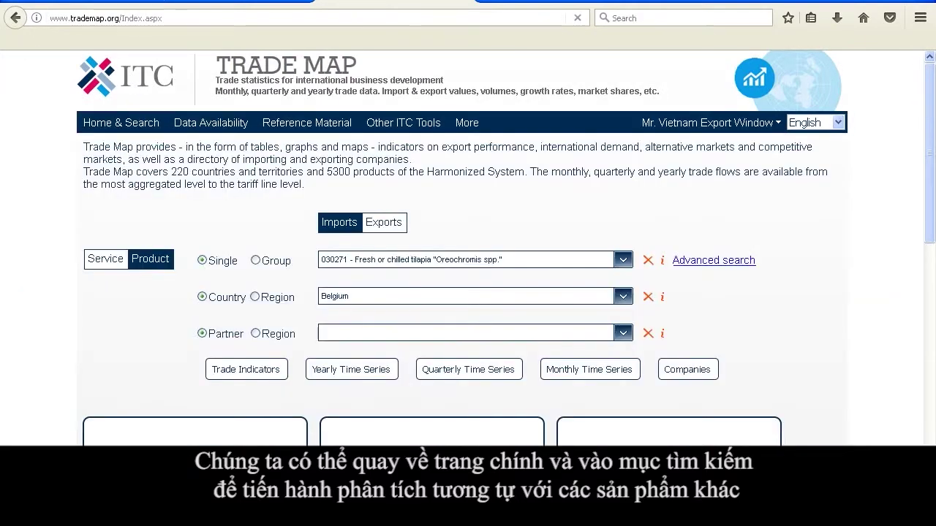